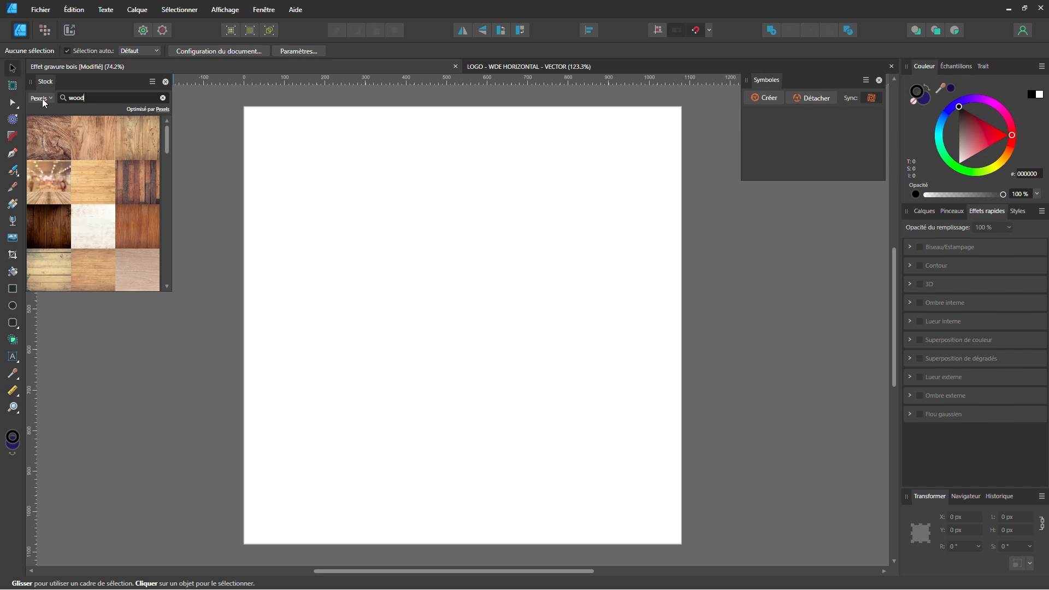
Step: Place the second light brown wood photo from the Pexels "wood" results into the document
drag(88, 133, 425, 260)
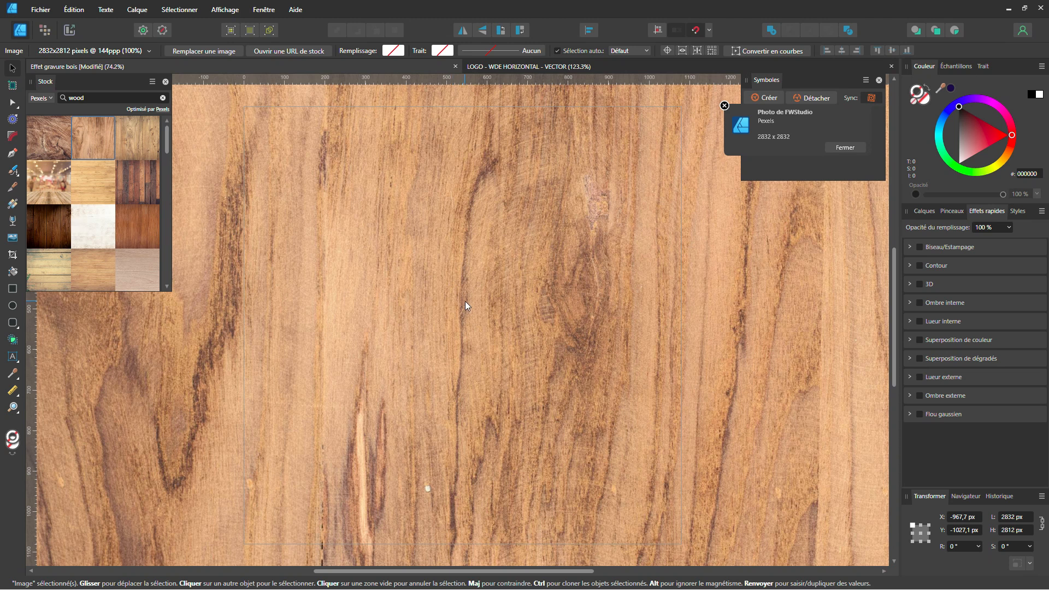
scroll(464, 300, down, 5)
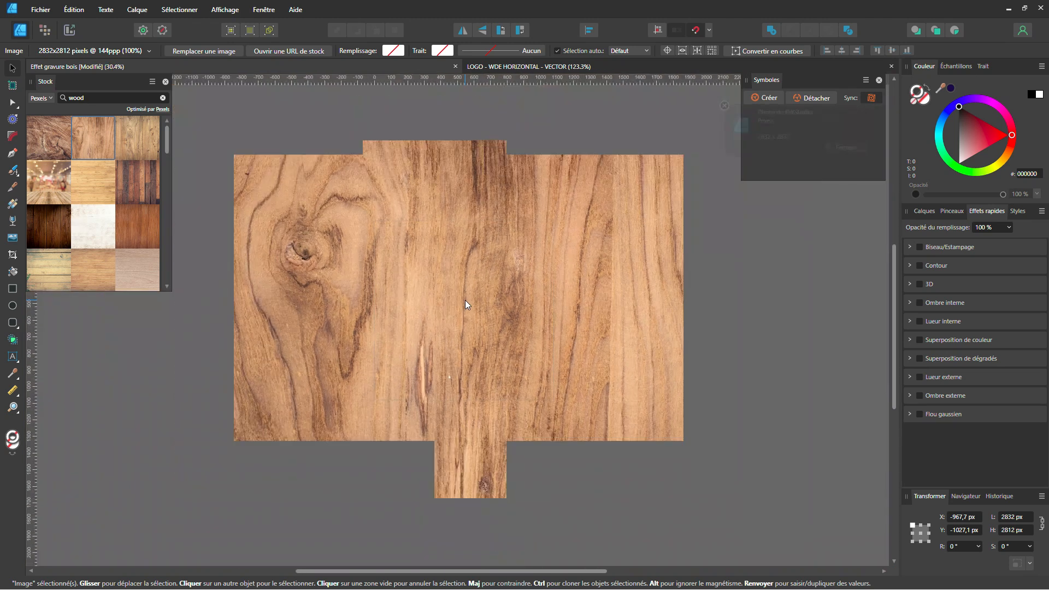
scroll(464, 299, down, 1)
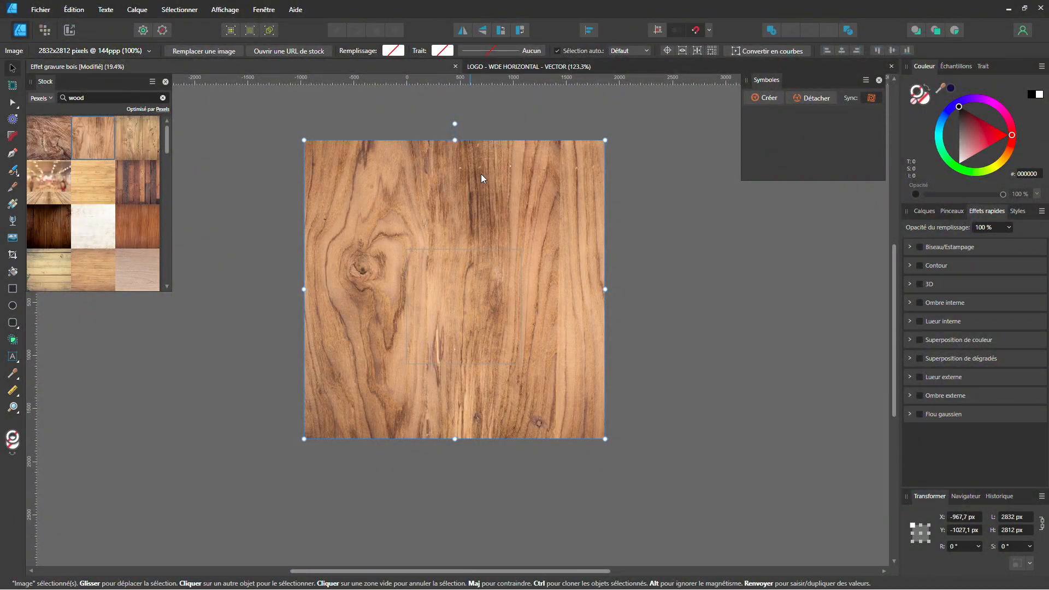
Step: Rotate the wood photo to -90° and scale it to about 1088 × 1080 px so it covers the whole page
mouse_move(460, 122)
mouse_down()
mouse_move(461, 108)
mouse_move(546, 176)
mouse_move(574, 304)
mouse_up()
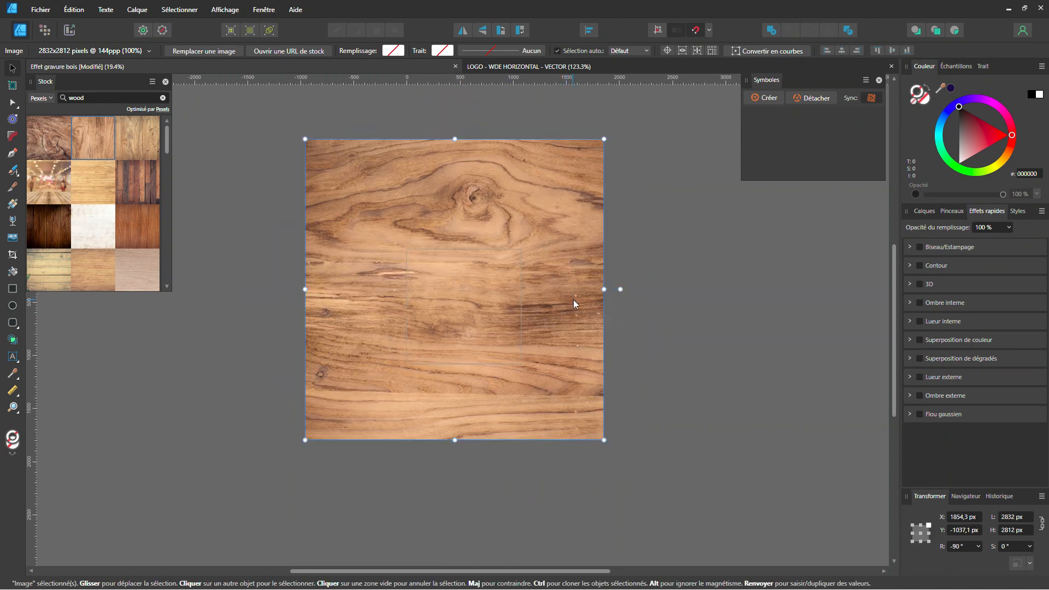
drag(603, 439, 500, 382)
drag(529, 216, 519, 221)
drag(472, 273, 482, 294)
scroll(460, 343, up, 5)
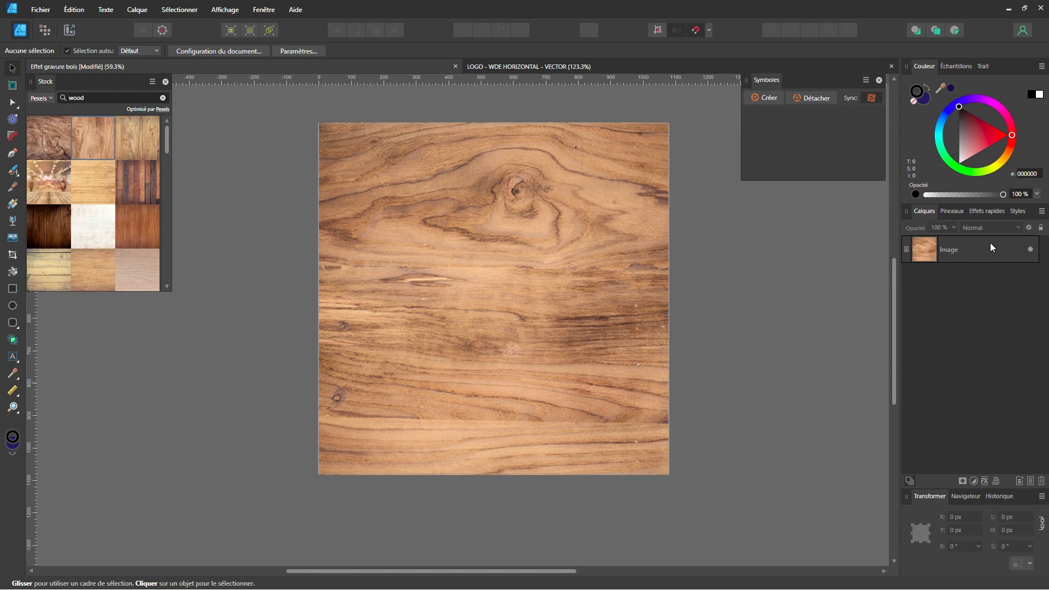
Step: Duplicate the wood image layer and deselect everything
click(968, 252)
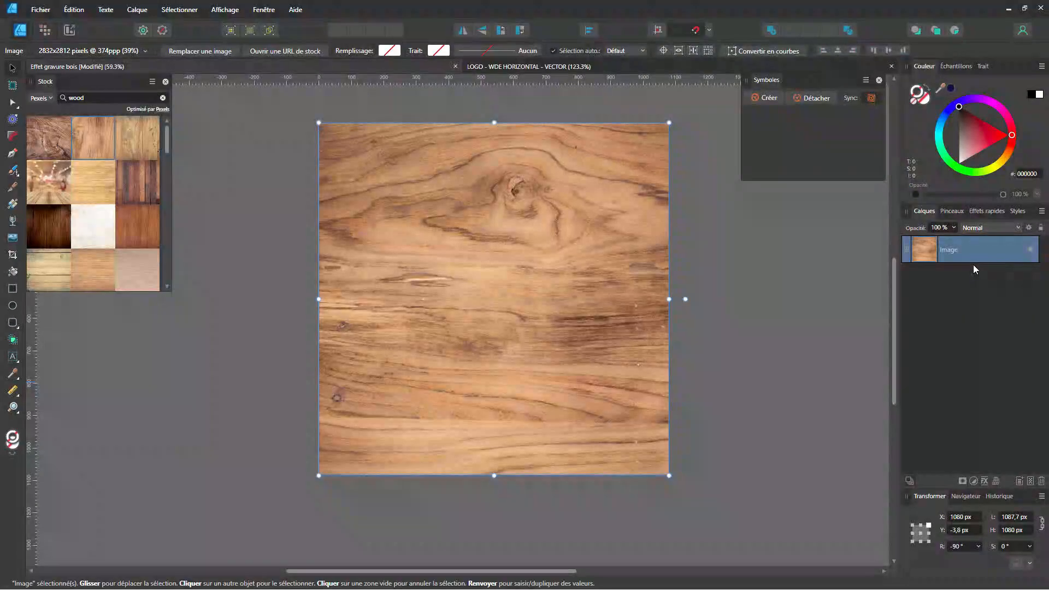
key(ctrl+j)
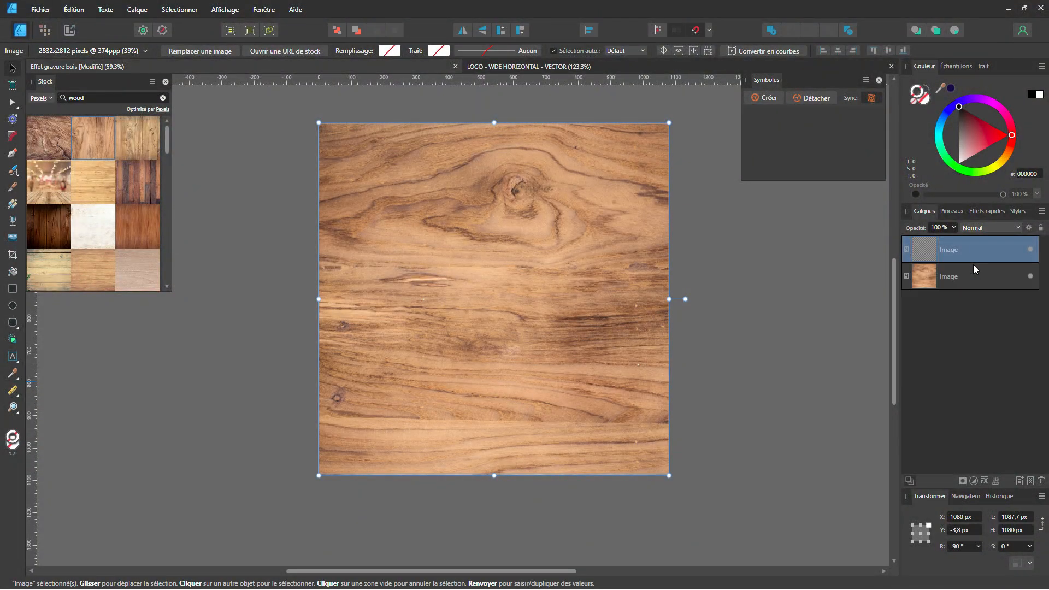
click(979, 345)
click(280, 252)
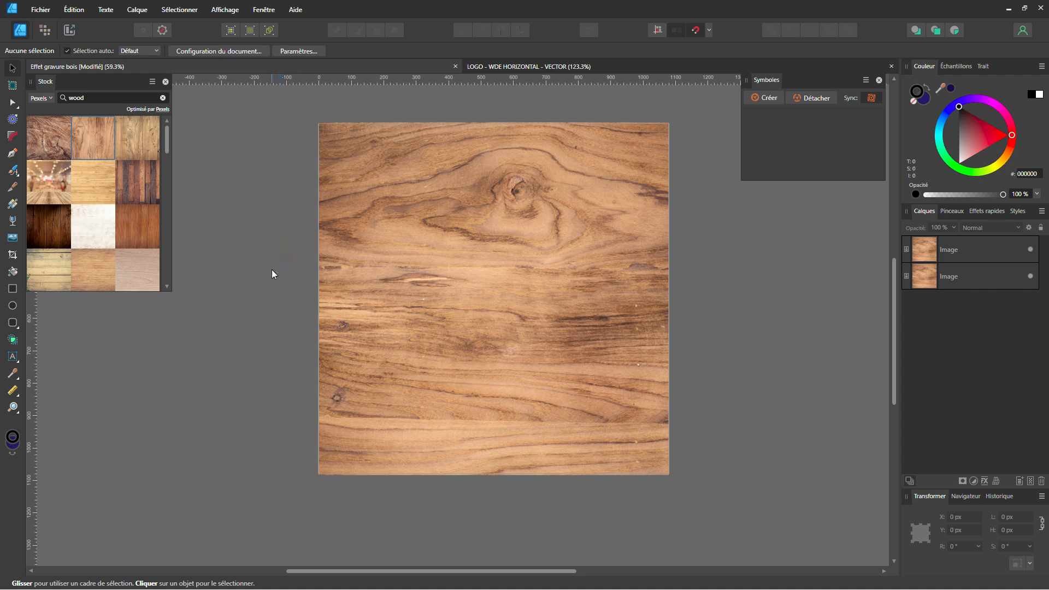
Step: Copy the logo curves from the LOGO - WDE HORIZONTAL - VECTOR document and paste them into the Effet gravure bois document
click(504, 64)
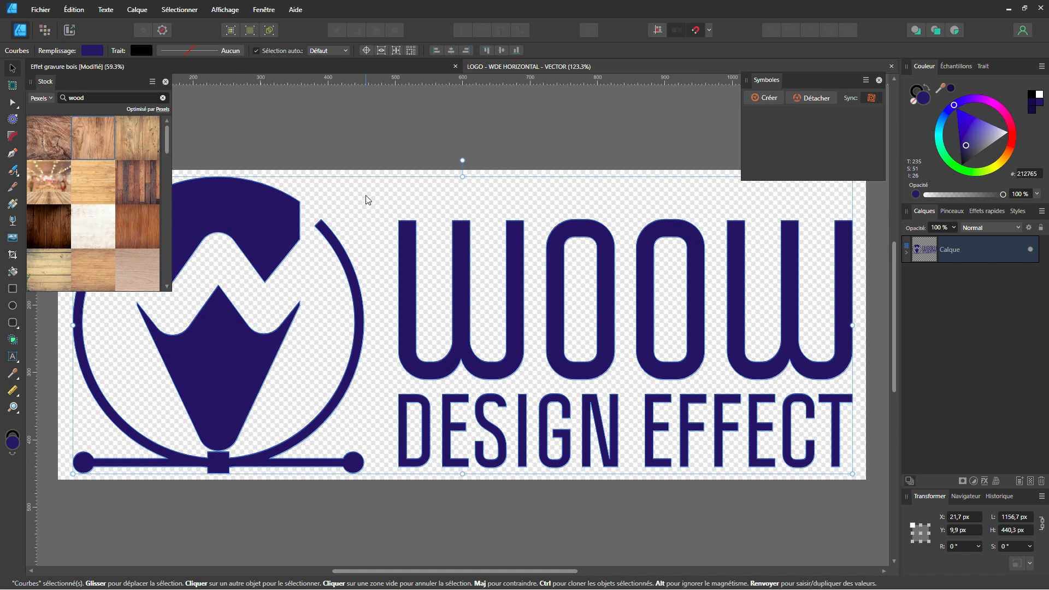
click(359, 142)
click(399, 277)
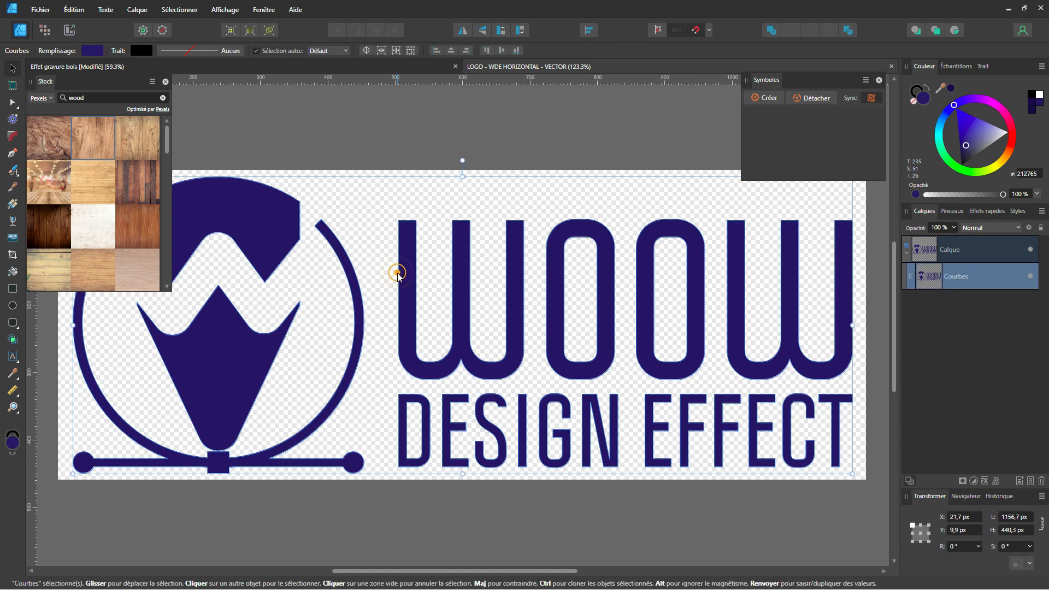
key(a)
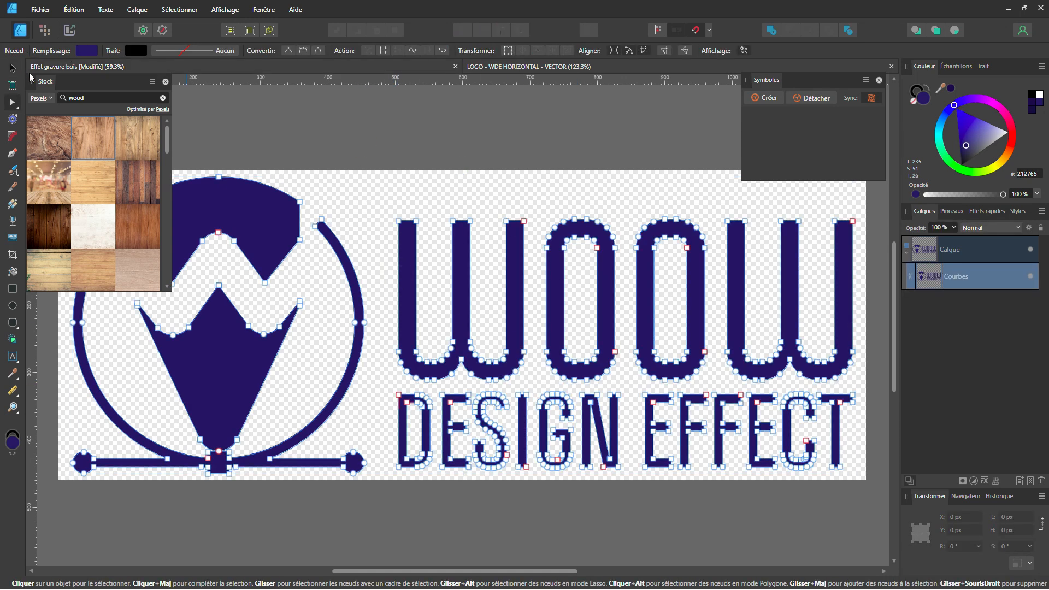
key(v)
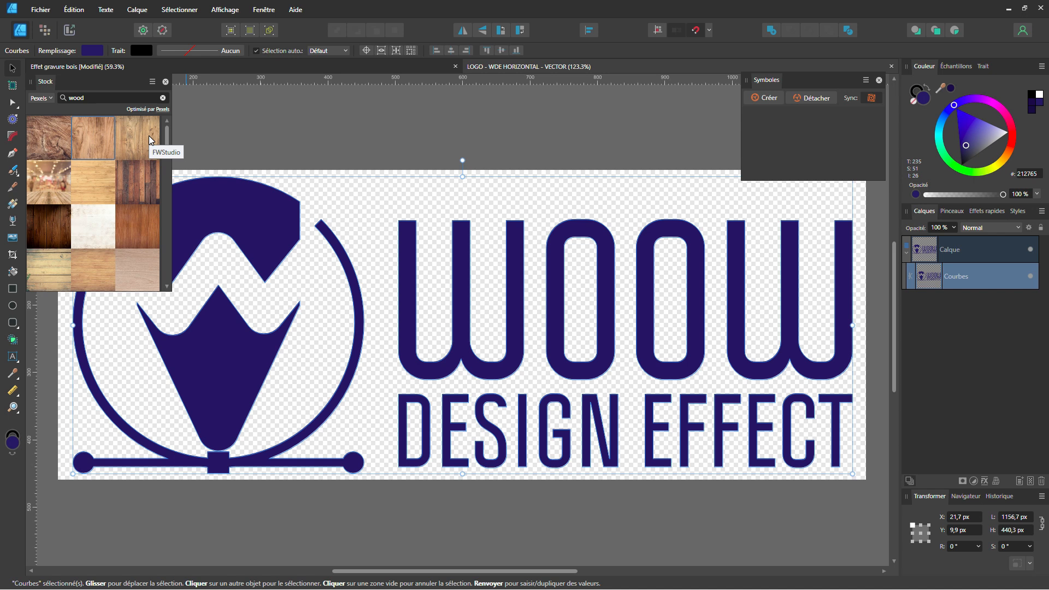
click(322, 66)
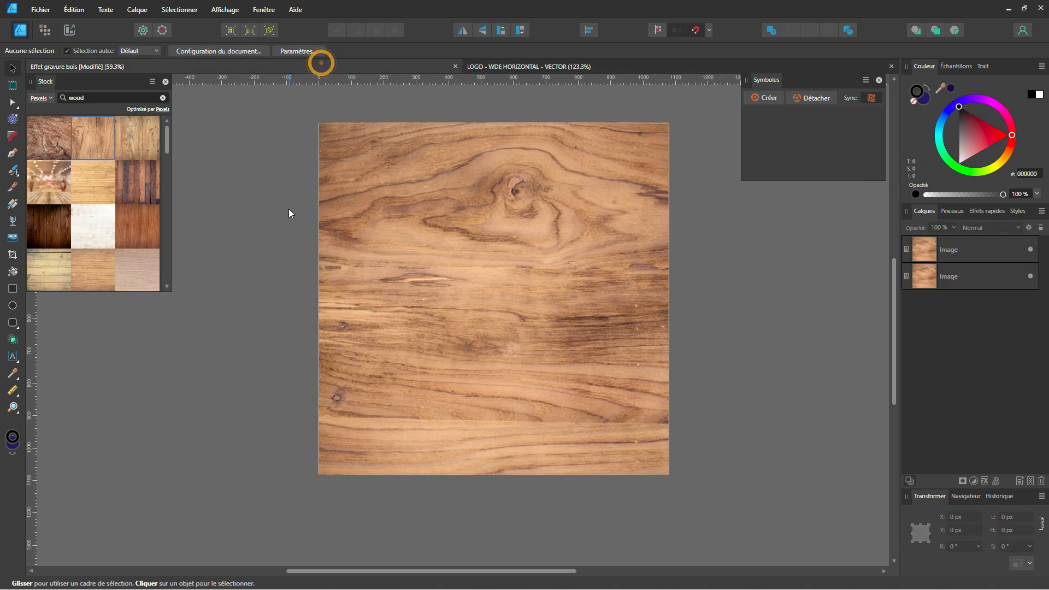
key(ctrl+v)
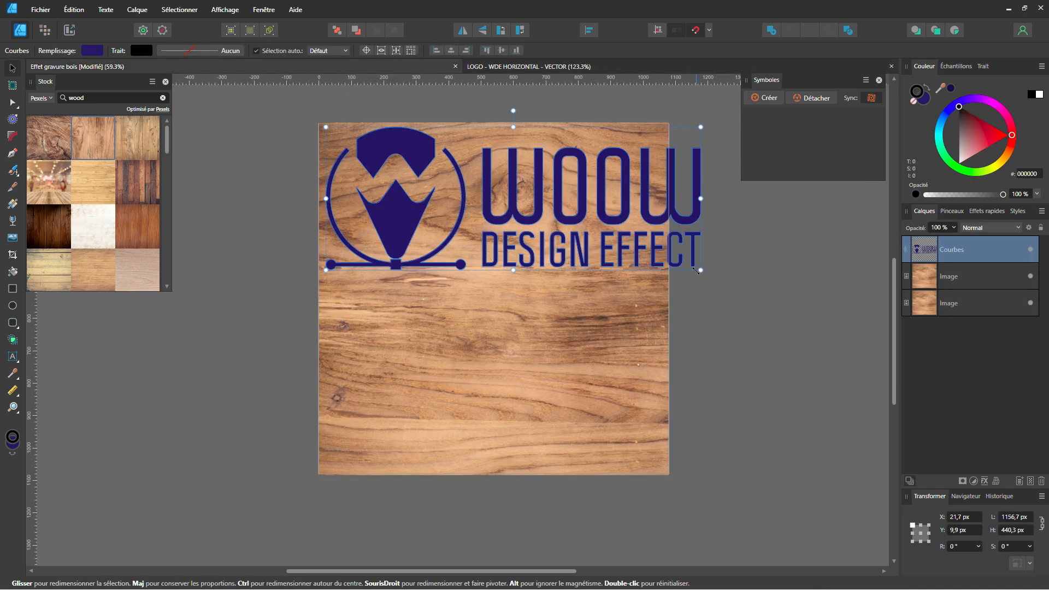
Step: Scale the pasted logo down to about 1009 × 384 px and centre it on the wood
drag(699, 270, 647, 264)
drag(613, 208, 618, 322)
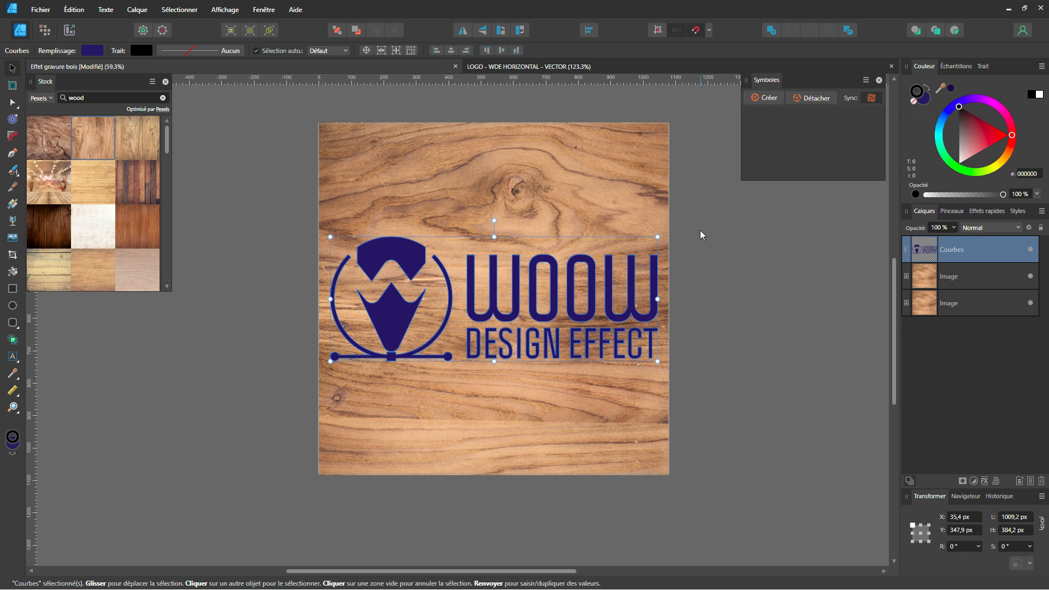
Step: Remove both the fill and the stroke colour from the logo curves
click(913, 100)
click(922, 103)
click(913, 100)
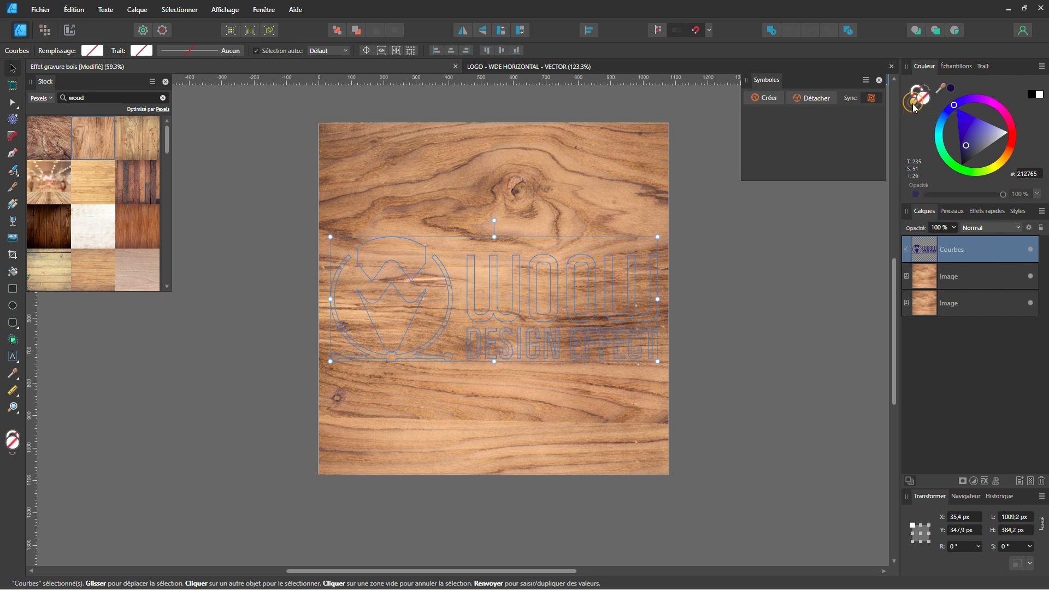
Step: Clip the upper wood image layer inside the Courbes logo layer
click(925, 277)
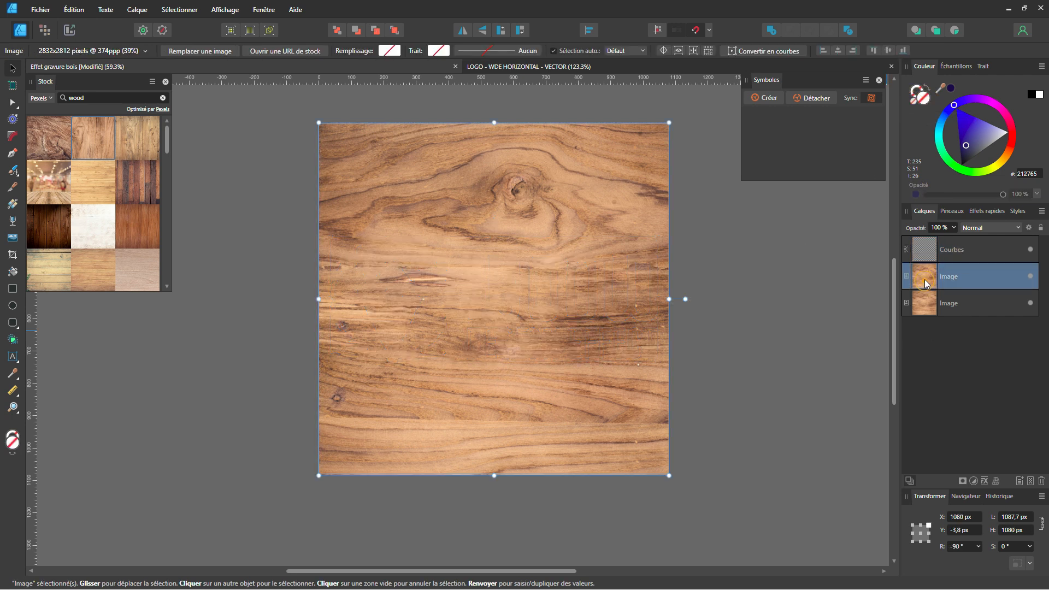
drag(950, 250, 952, 252)
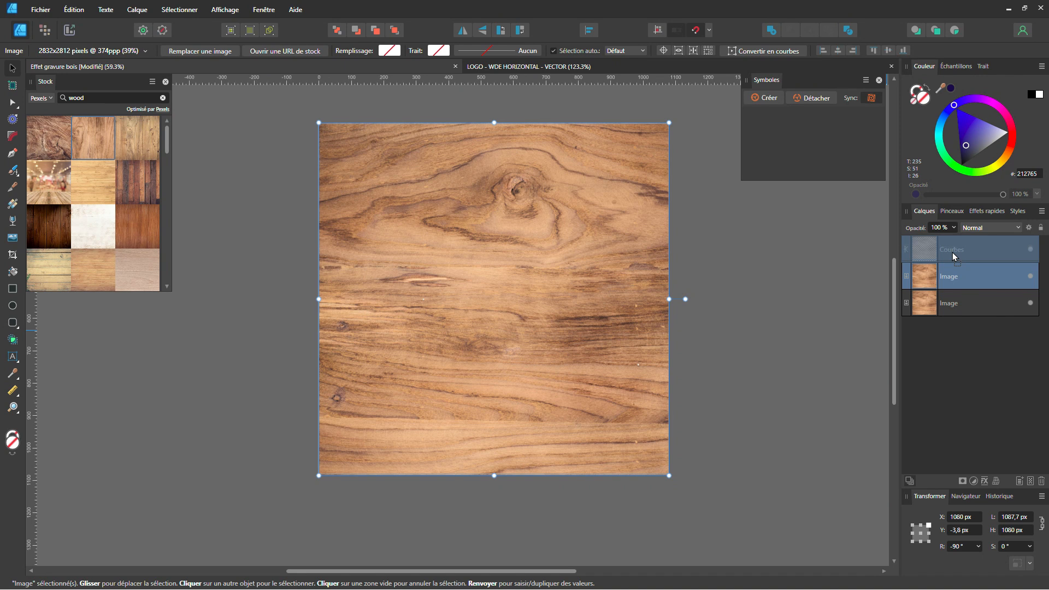
drag(952, 253, 952, 253)
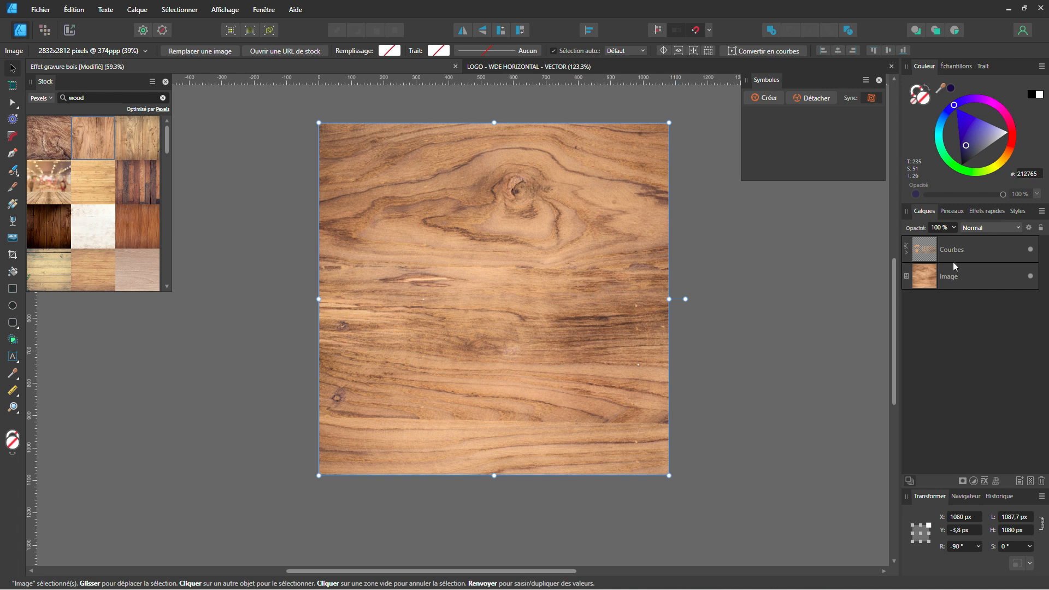
Step: Move the wood-filled logo sideways off the page to check the clipping, and undo the move
click(926, 253)
drag(509, 313, 749, 316)
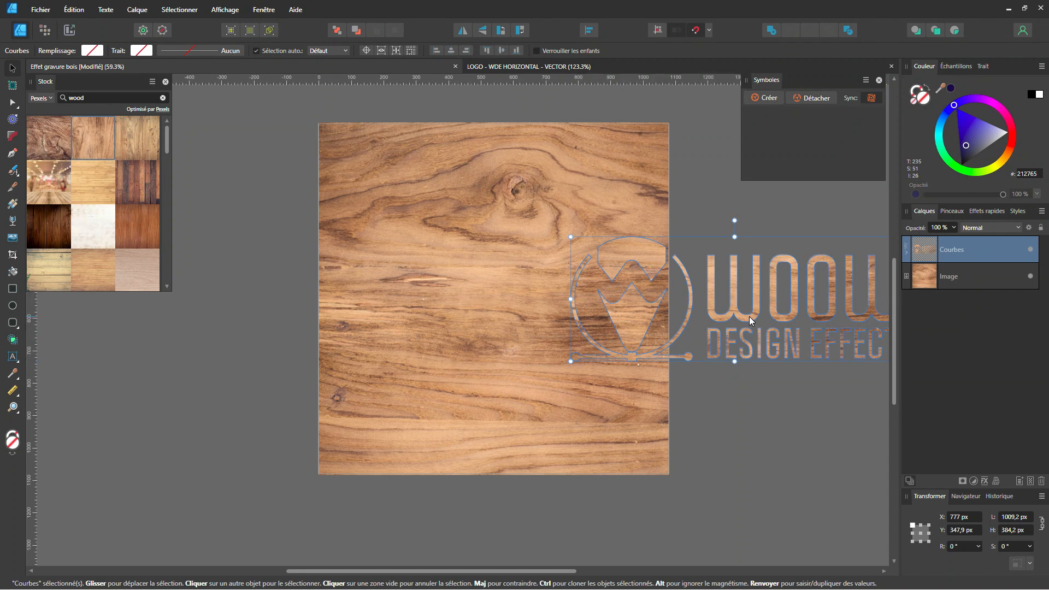
key(ctrl+z)
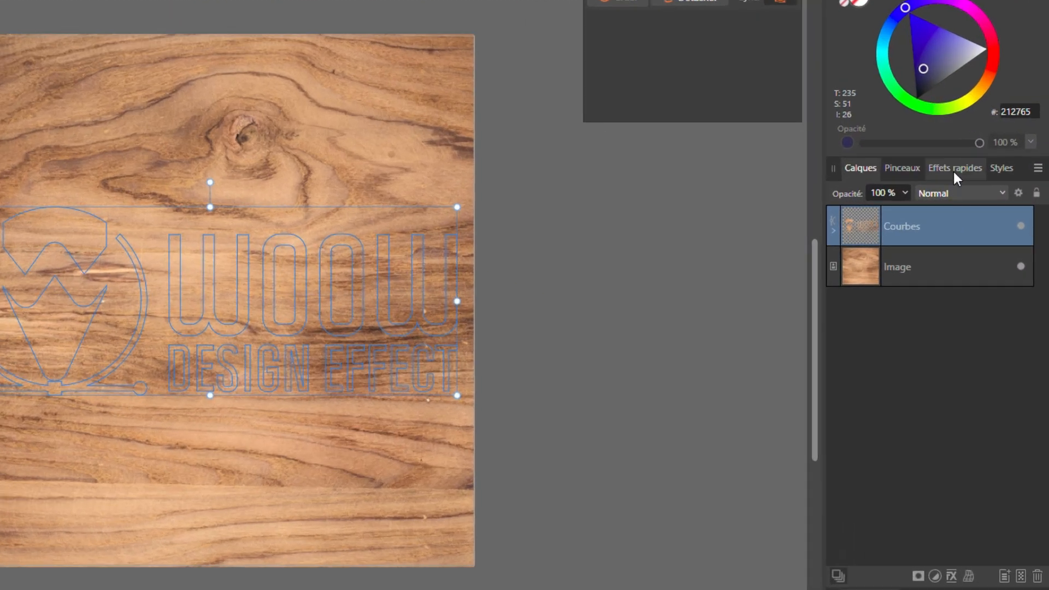
Step: Enable an inner shadow on the logo with 81% opacity, a 270° angle and a 4.7 px offset
click(986, 211)
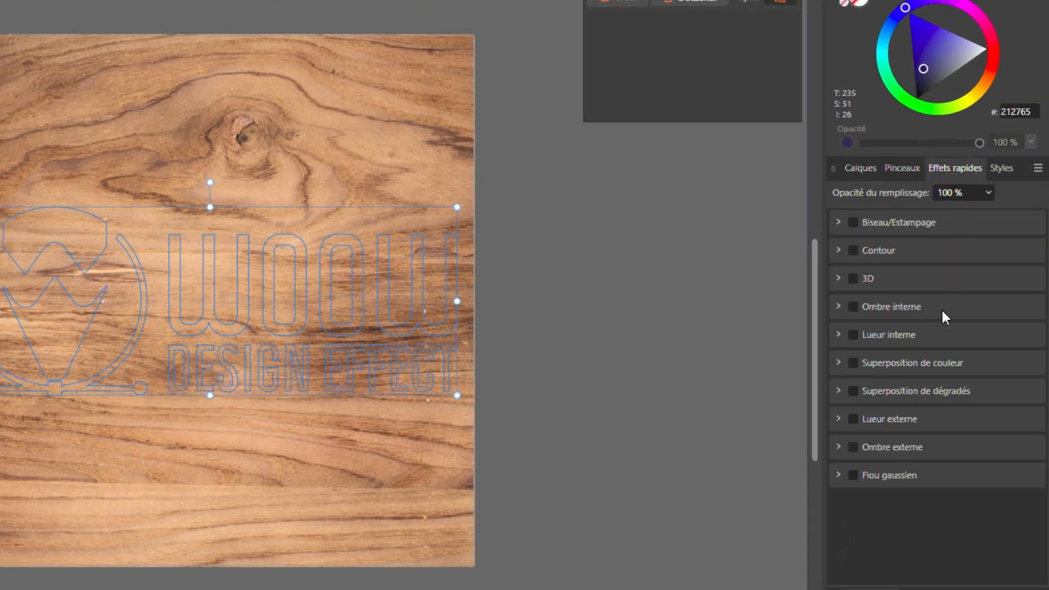
click(852, 307)
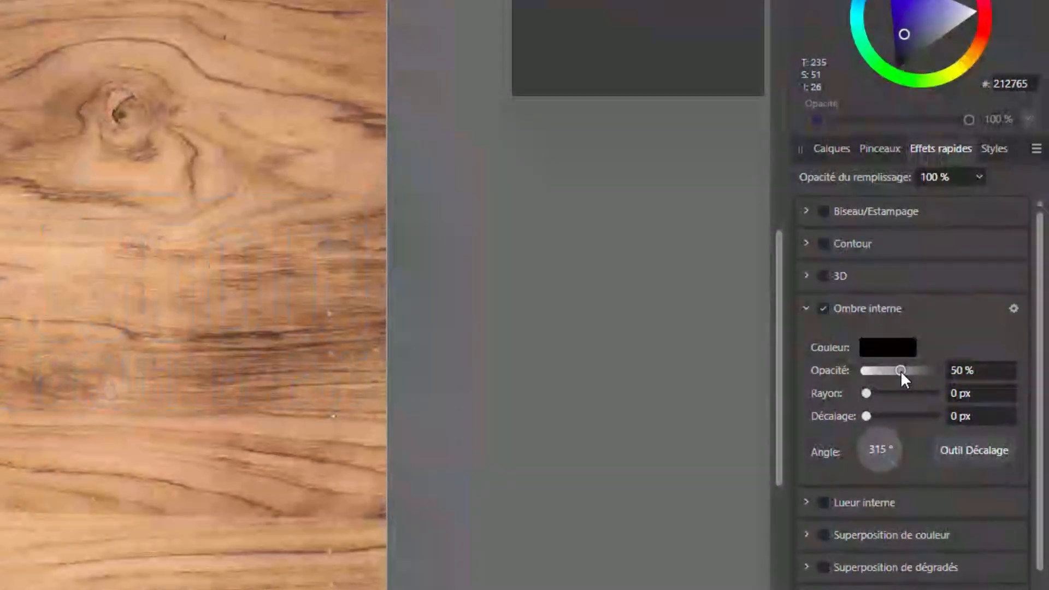
click(964, 338)
drag(901, 371, 922, 370)
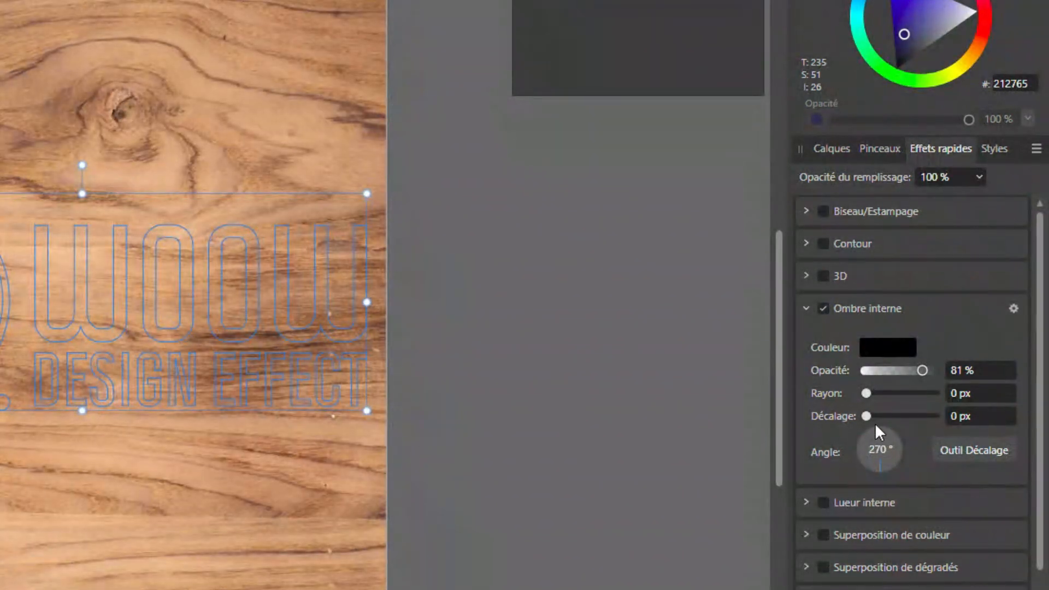
drag(867, 411, 887, 418)
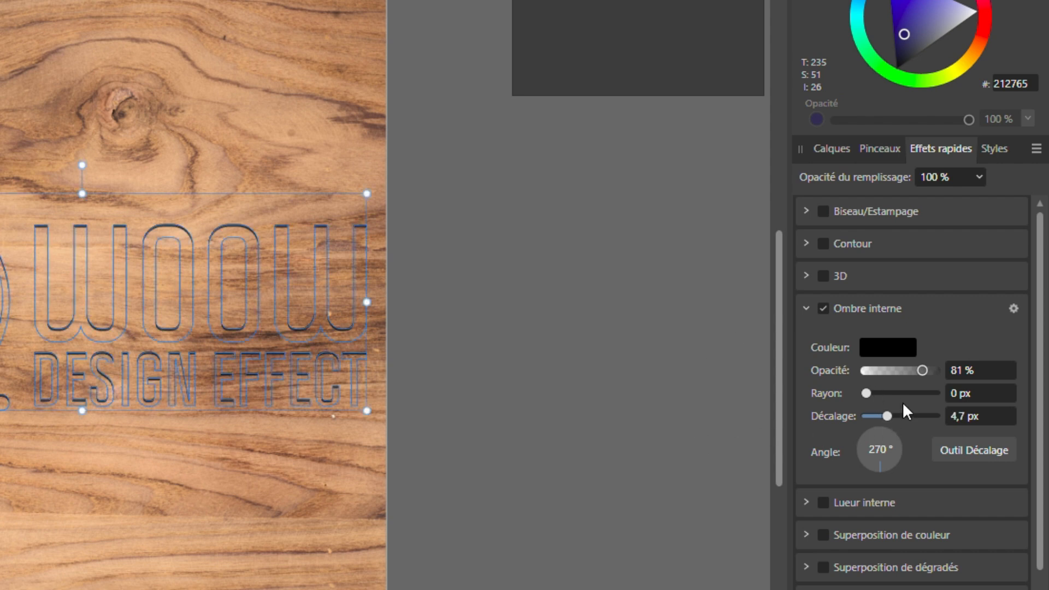
Step: Refine the logo's inner shadow to a 12.4 px radius, 2.9 px offset and 78% opacity
scroll(3, 295, up, 2)
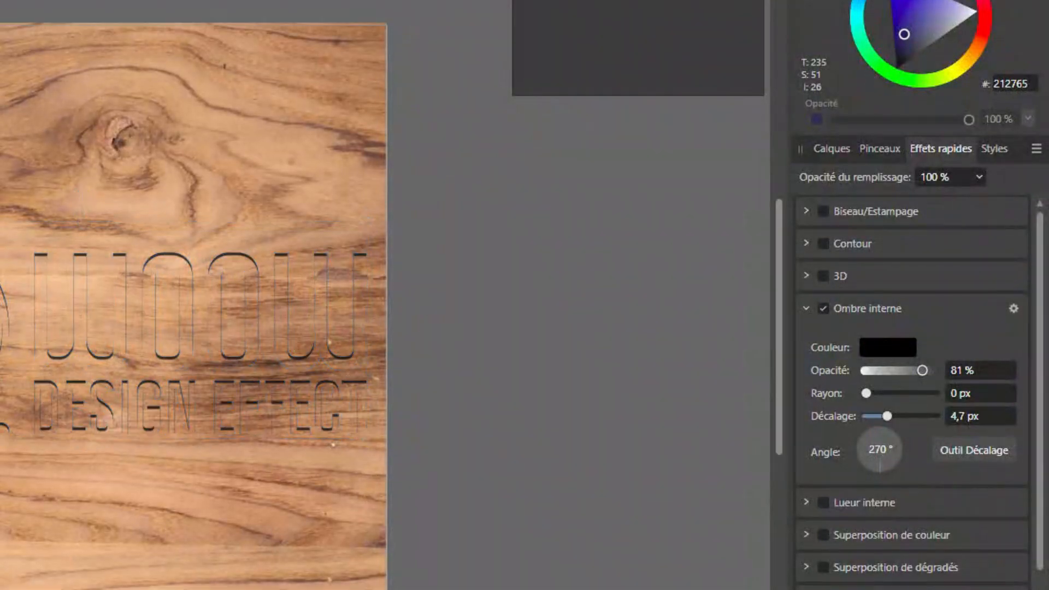
scroll(3, 295, down, 2)
scroll(2, 297, up, 3)
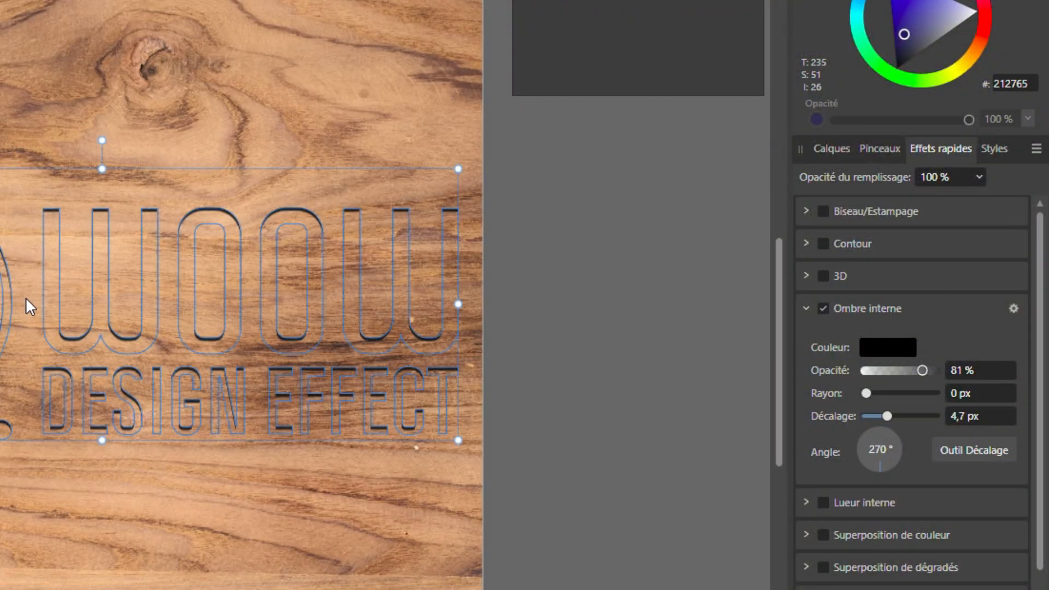
scroll(27, 305, down, 1)
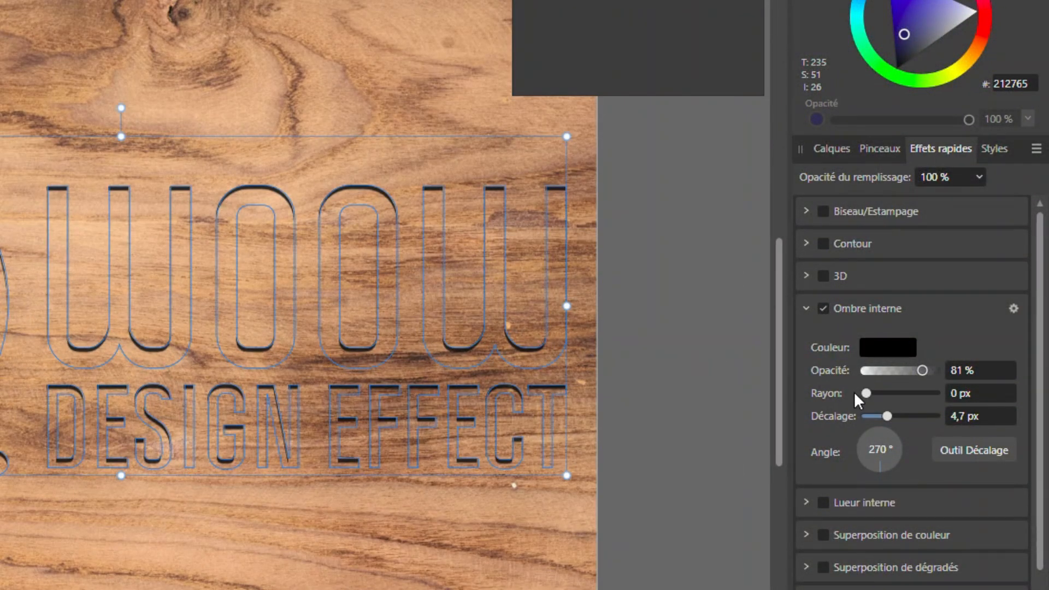
drag(867, 393, 890, 395)
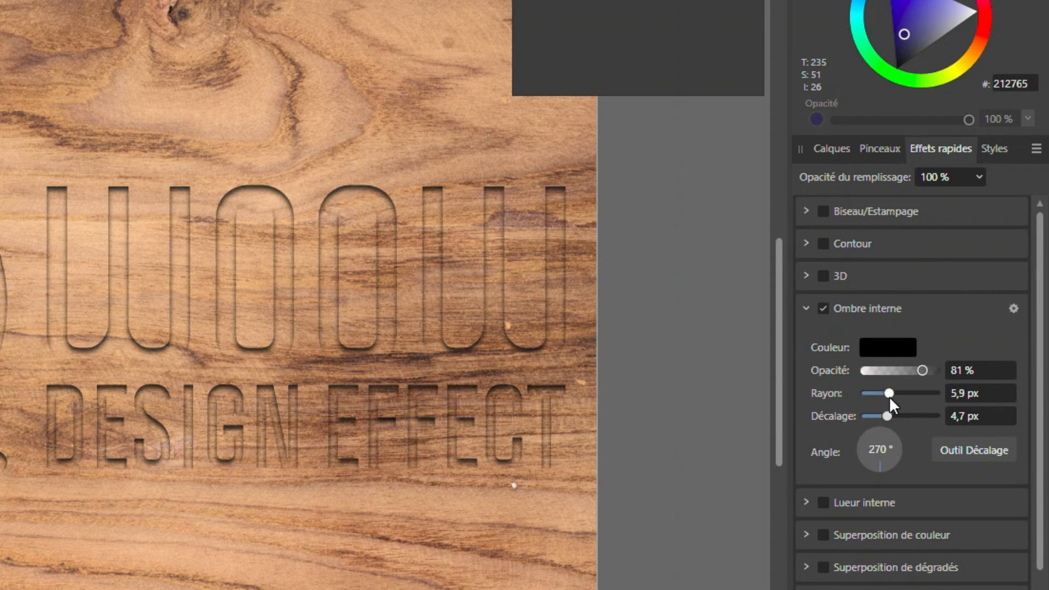
mouse_move(890, 396)
mouse_down()
mouse_move(900, 394)
mouse_move(882, 415)
mouse_move(901, 403)
mouse_up()
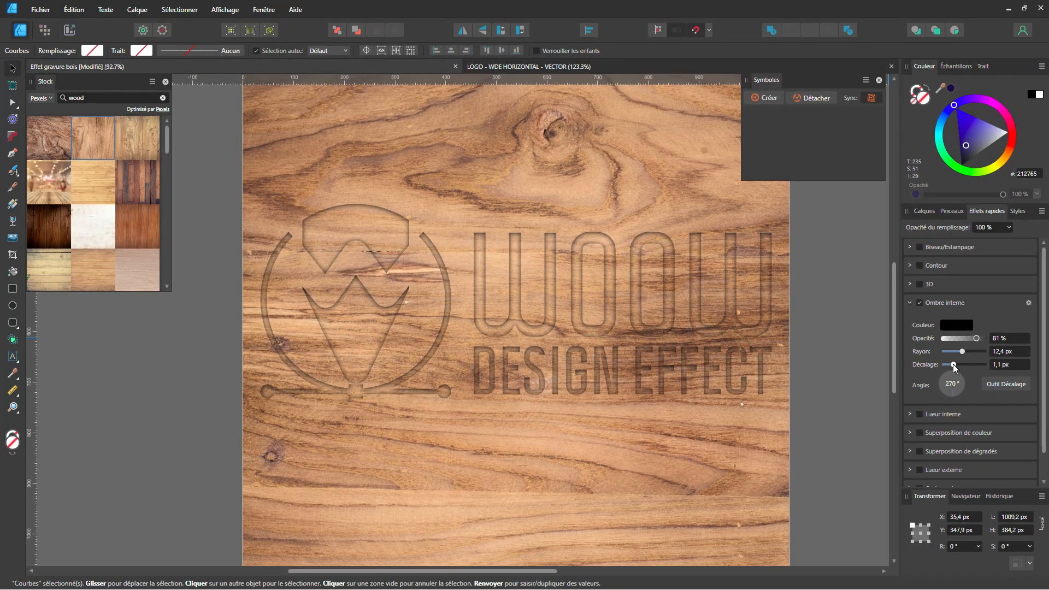
drag(953, 364, 975, 338)
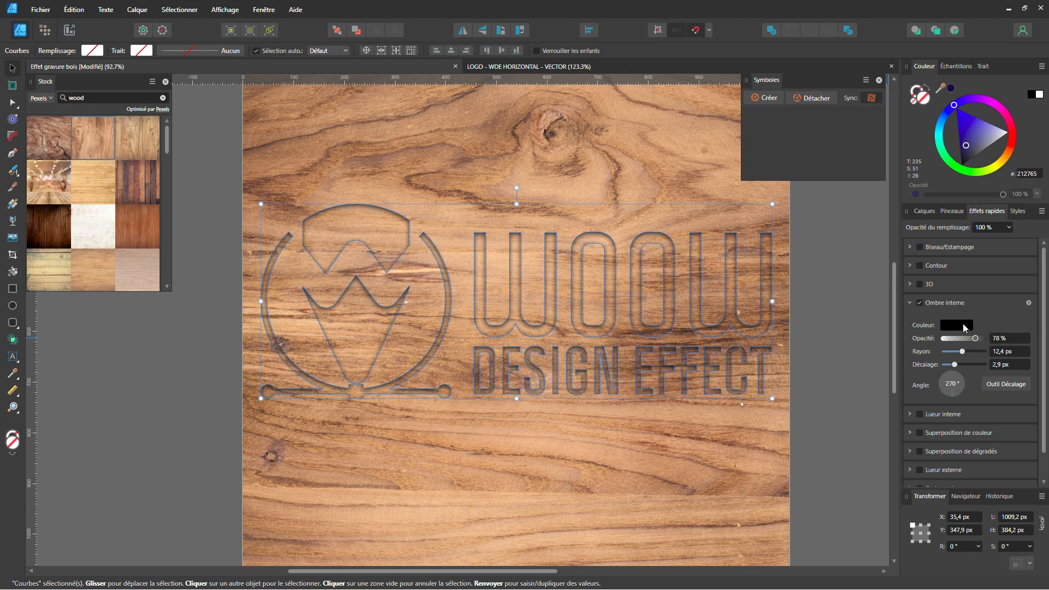
Step: Enable the outline effect on the logo and set its colour to white
click(920, 267)
click(956, 288)
drag(947, 366, 930, 411)
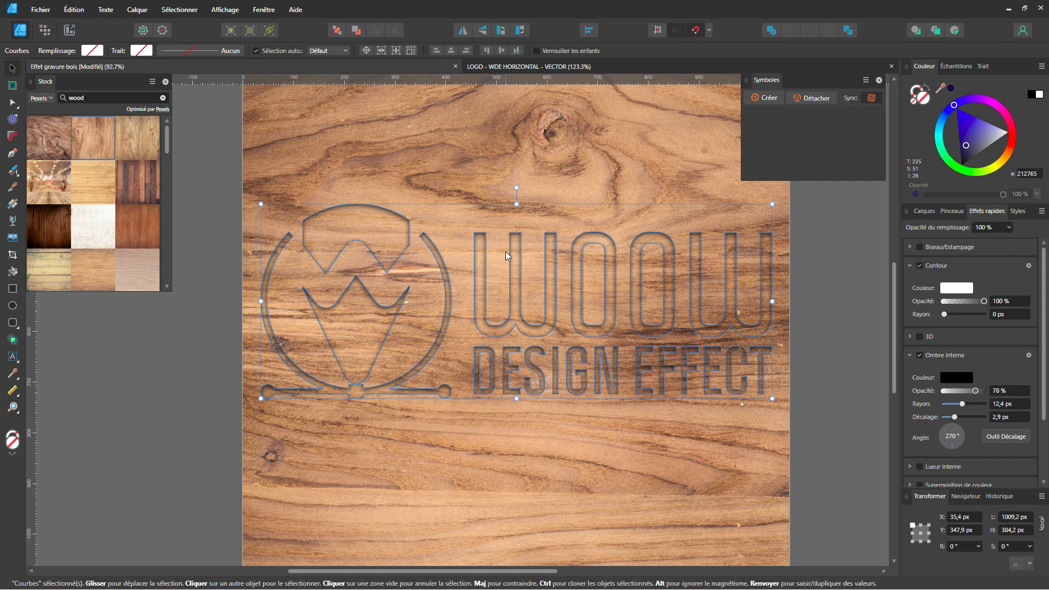
Step: Set the logo outline's radius to 2 px and its opacity to 47%
drag(944, 315, 953, 315)
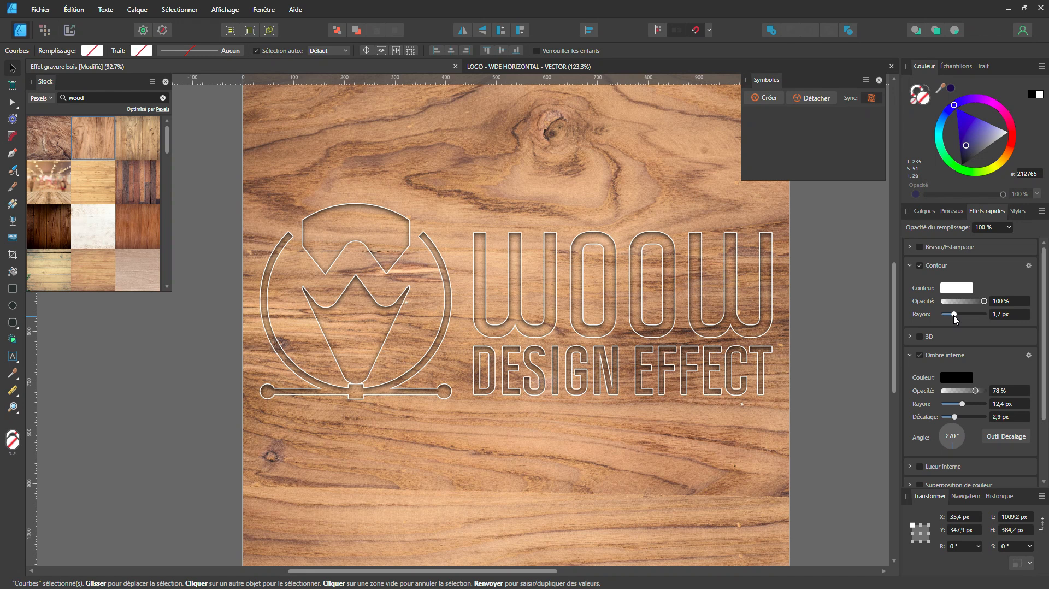
click(1003, 315)
text(2)
key(Return)
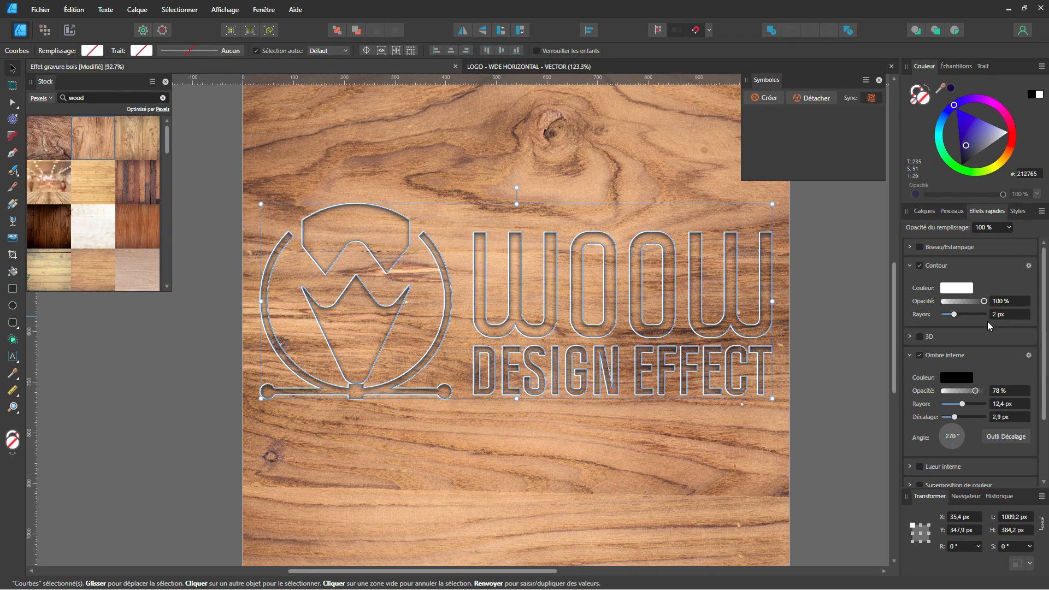
drag(984, 302, 965, 309)
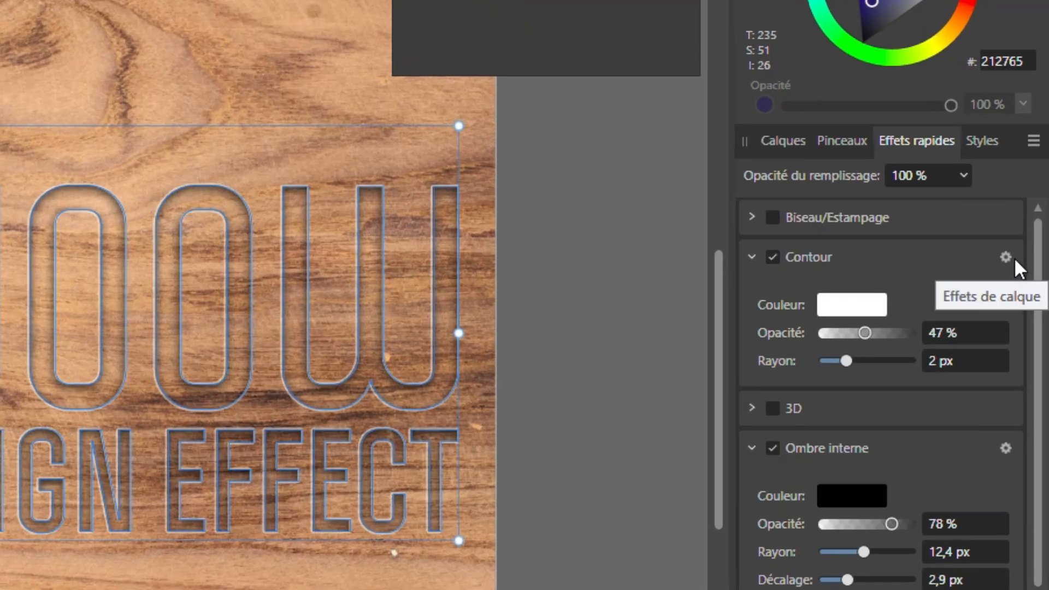
Step: Set the blend mode of the logo's outline effect to Lumière tamisée (soft light), close the layer effects and deselect the logo
click(1005, 257)
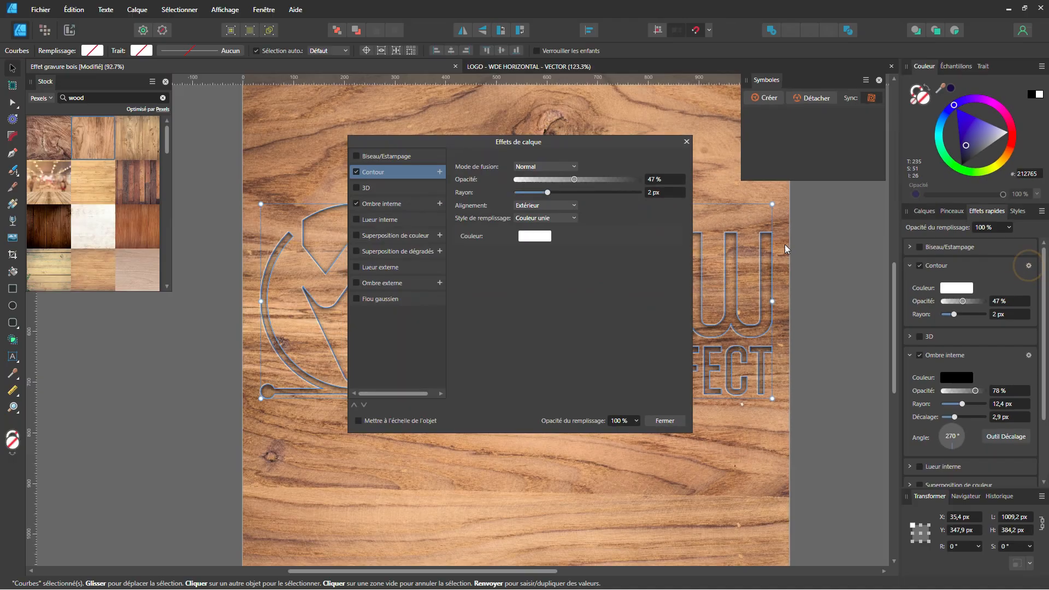
drag(575, 149, 850, 196)
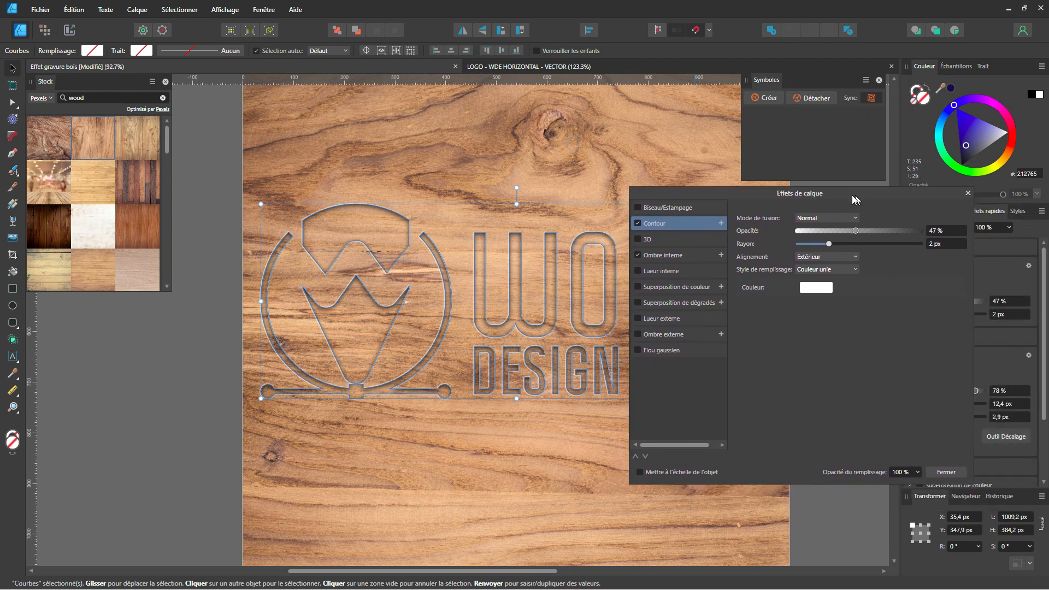
click(818, 219)
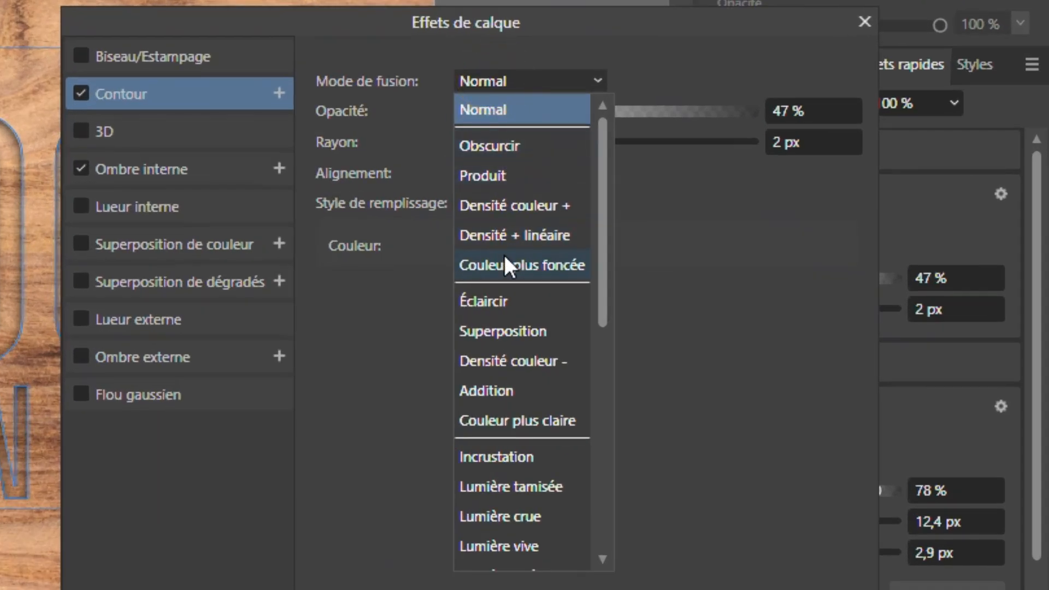
click(509, 486)
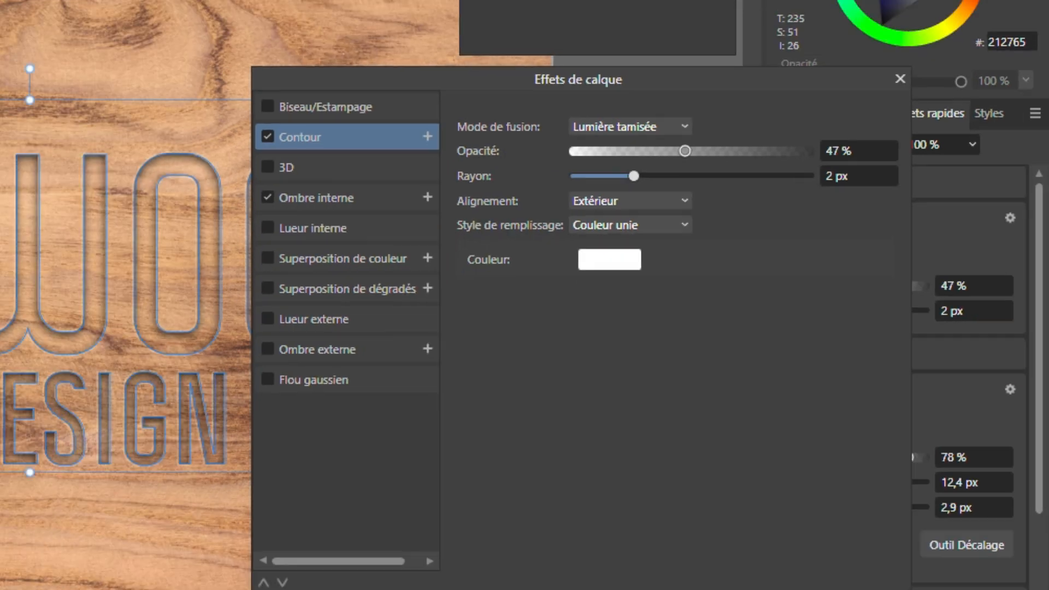
click(948, 468)
click(811, 268)
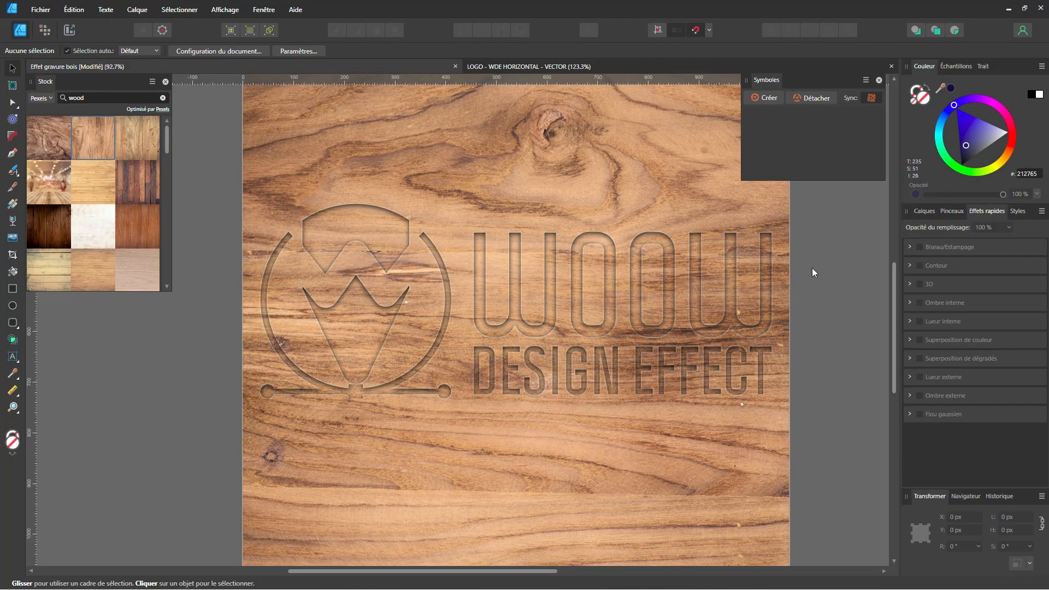
Step: Reduce the radius of the logo's inner shadow to 5.9 px and deselect the logo
scroll(525, 298, down, 2)
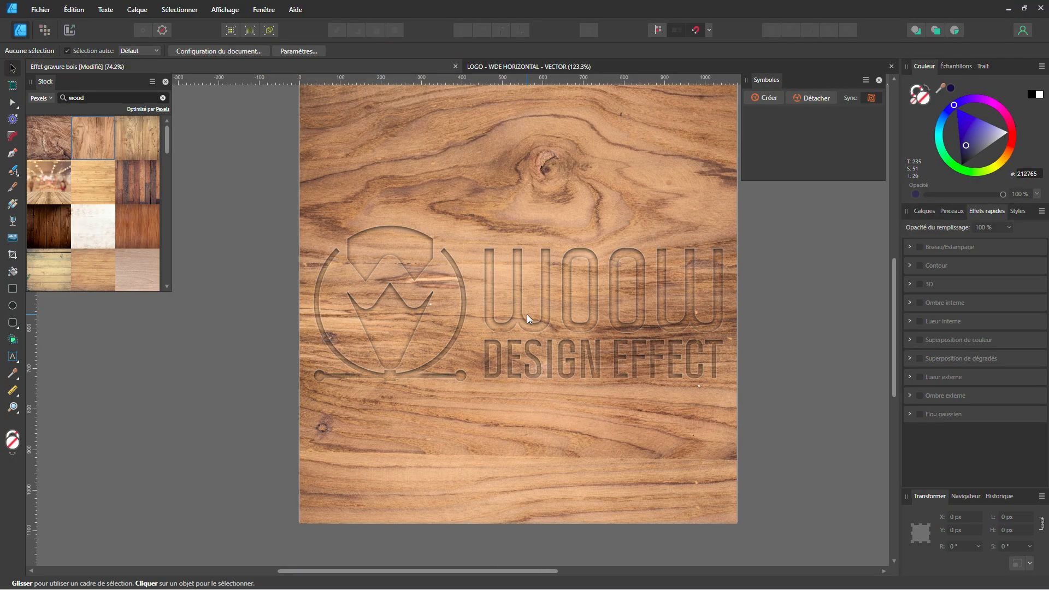
scroll(512, 329, up, 8)
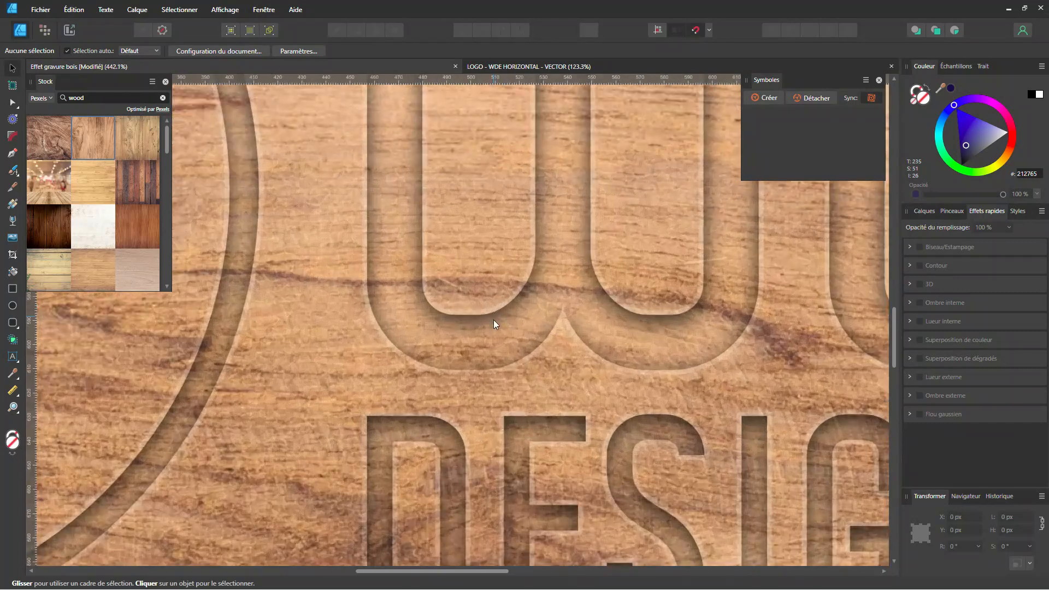
scroll(494, 340, down, 6)
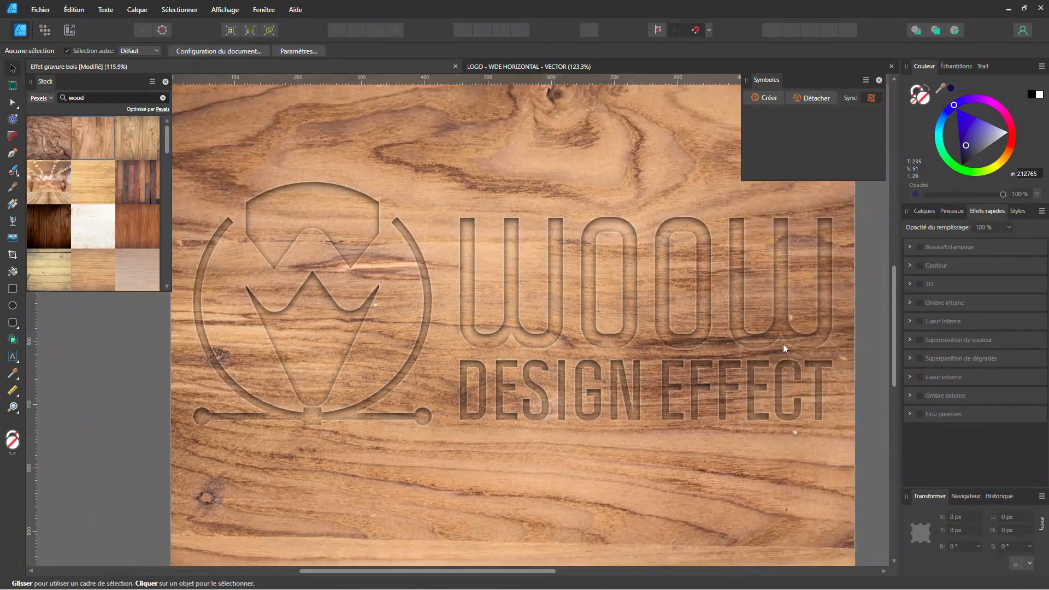
click(633, 344)
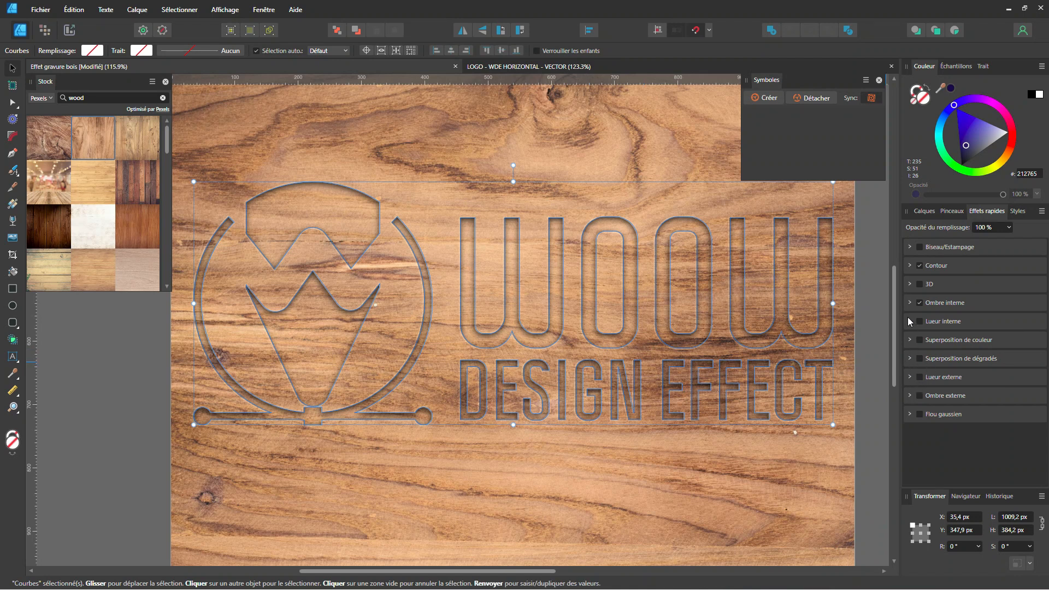
click(909, 304)
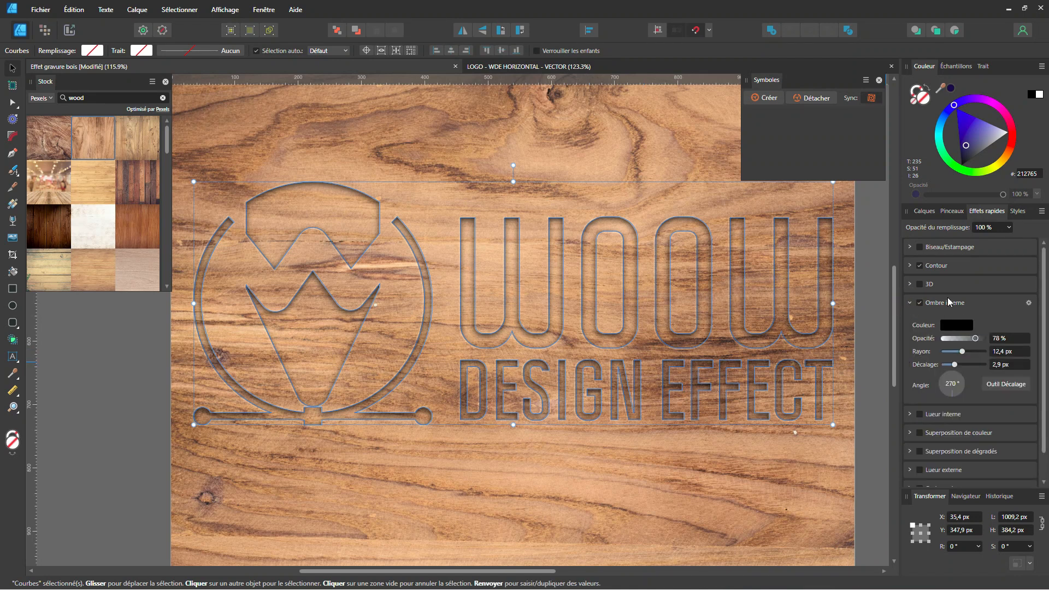
drag(963, 356, 957, 353)
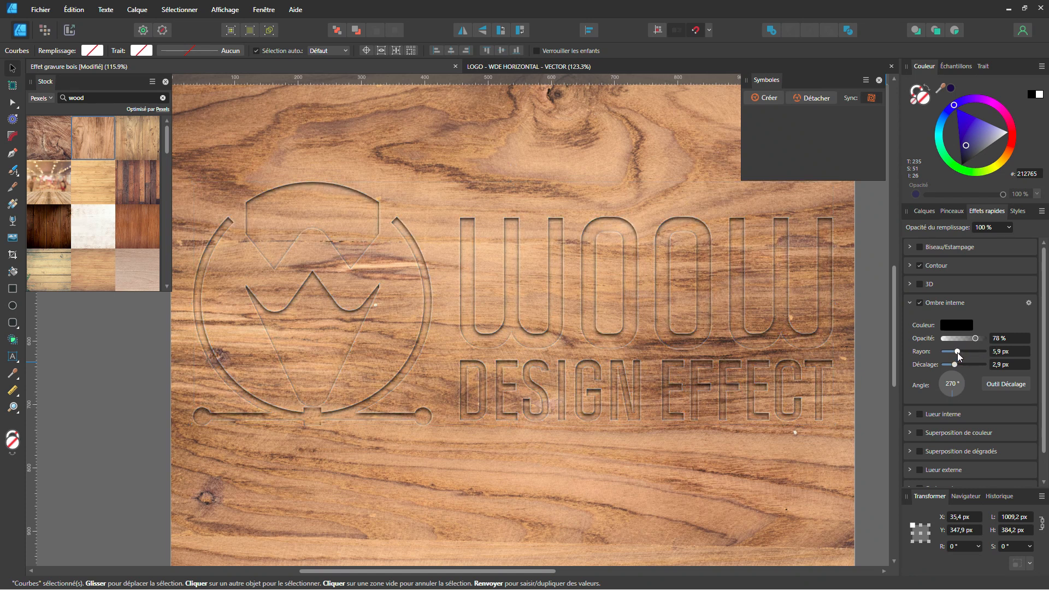
click(880, 353)
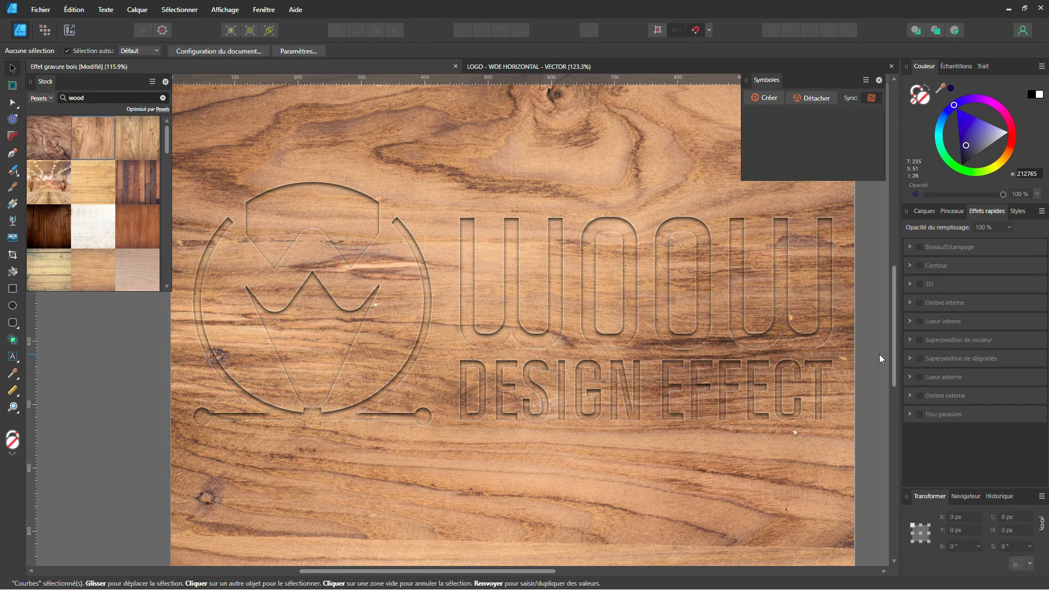
key(ctrl+0)
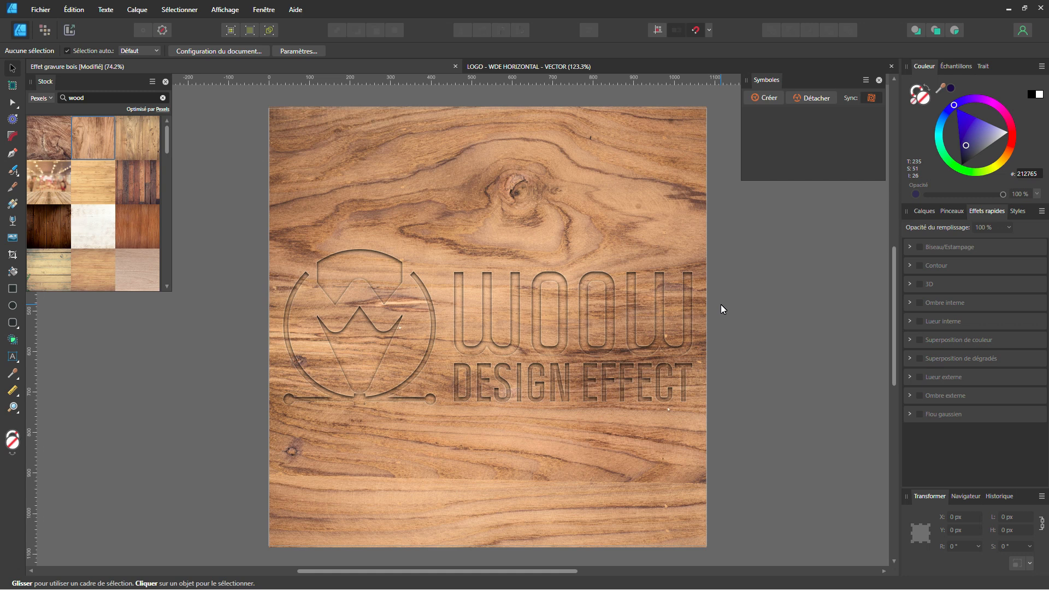